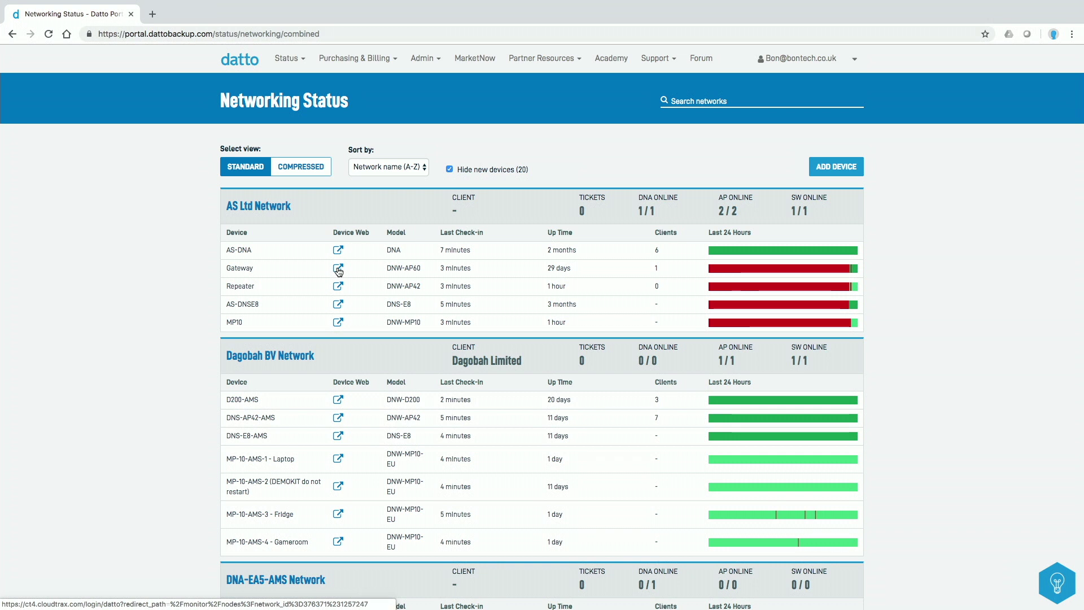
Step: Open the AS Ltd gateway's web management page and start creating a network from the All Networks overview
{"action": "left_click", "coordinate": [338, 268]}
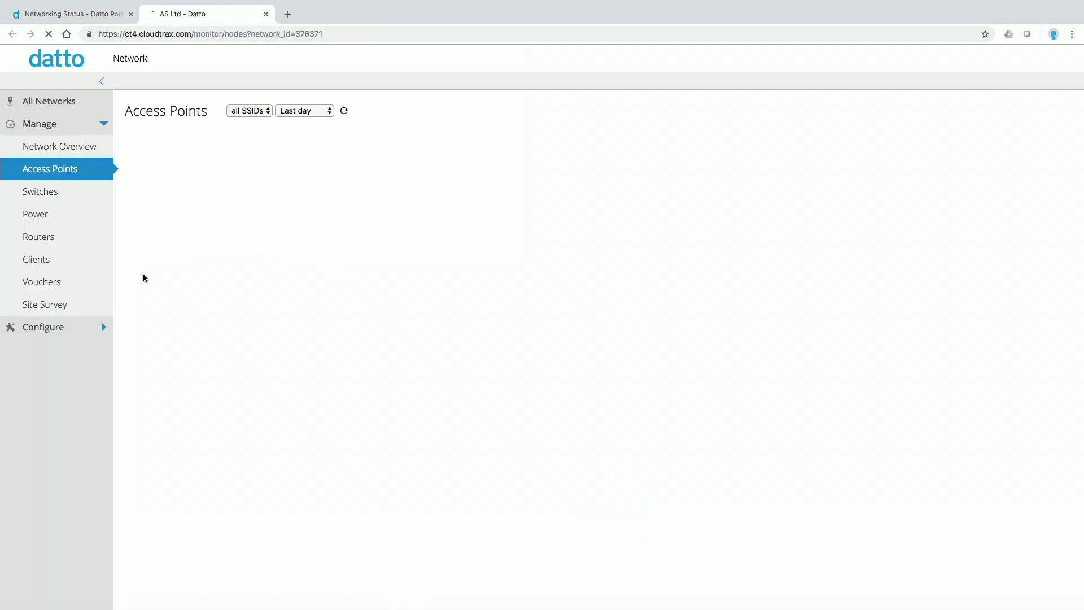
{"action": "left_click", "coordinate": [58, 105]}
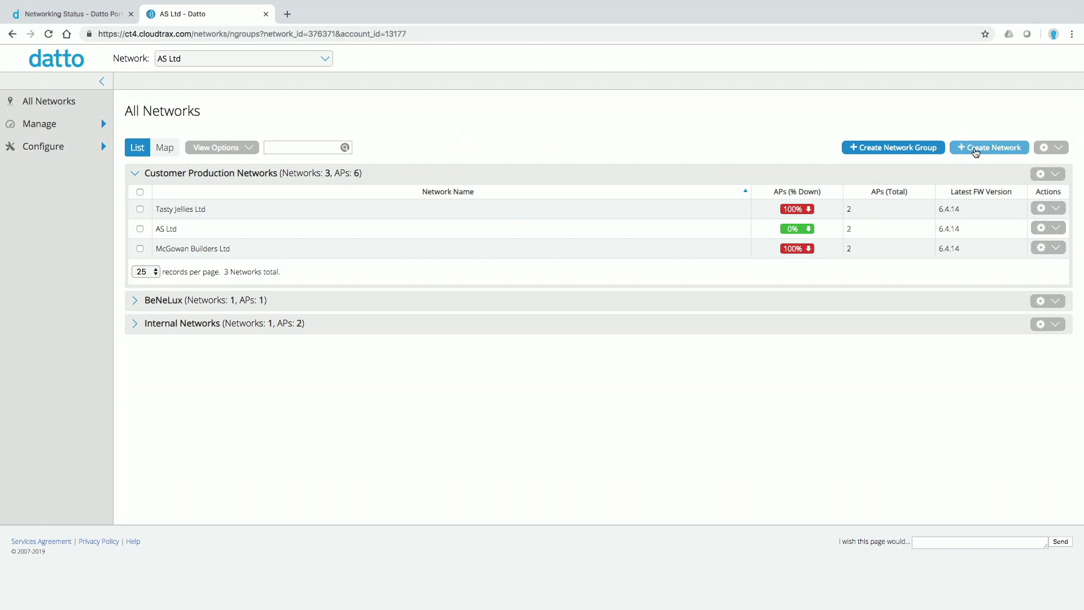
{"action": "left_click", "coordinate": [976, 152]}
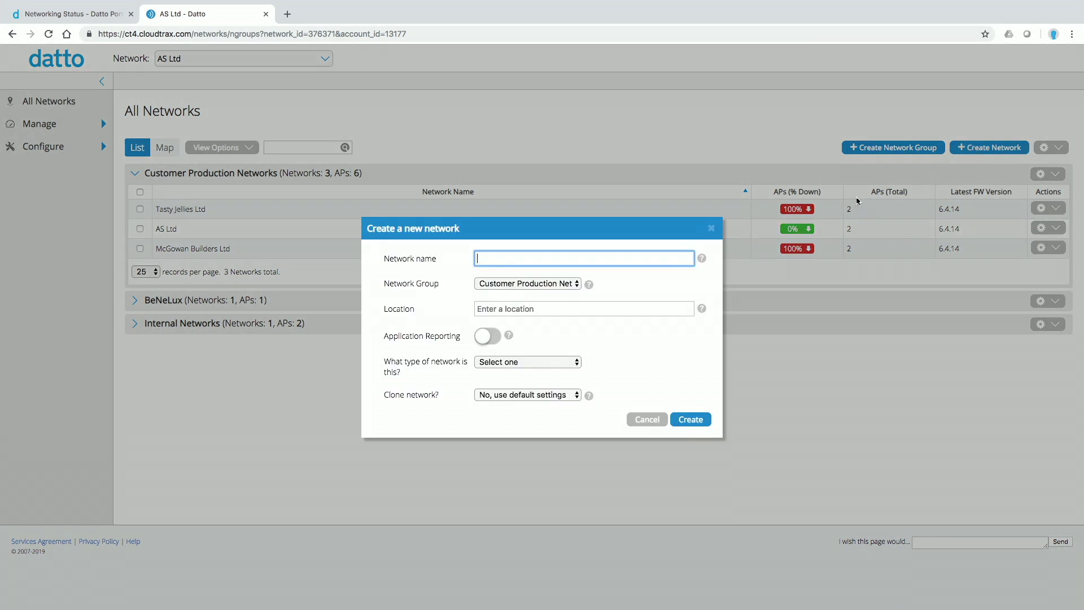
Step: Name the new network ACME Ltd and set its location to London, UK
{"action": "type", "text": "ACME Ltd"}
{"action": "left_click", "coordinate": [530, 304]}
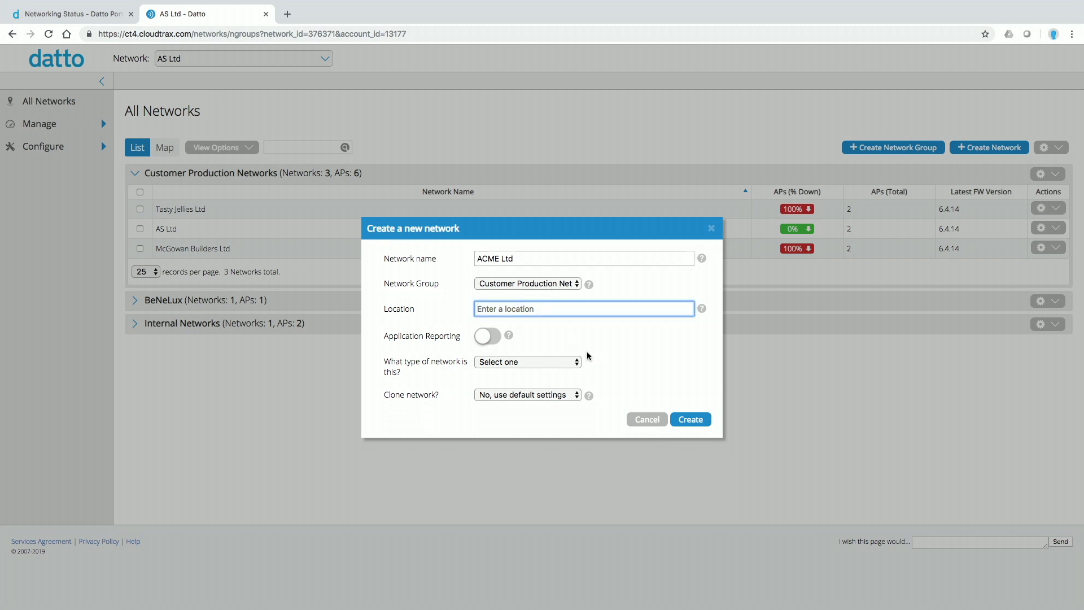
{"action": "type", "text": "London"}
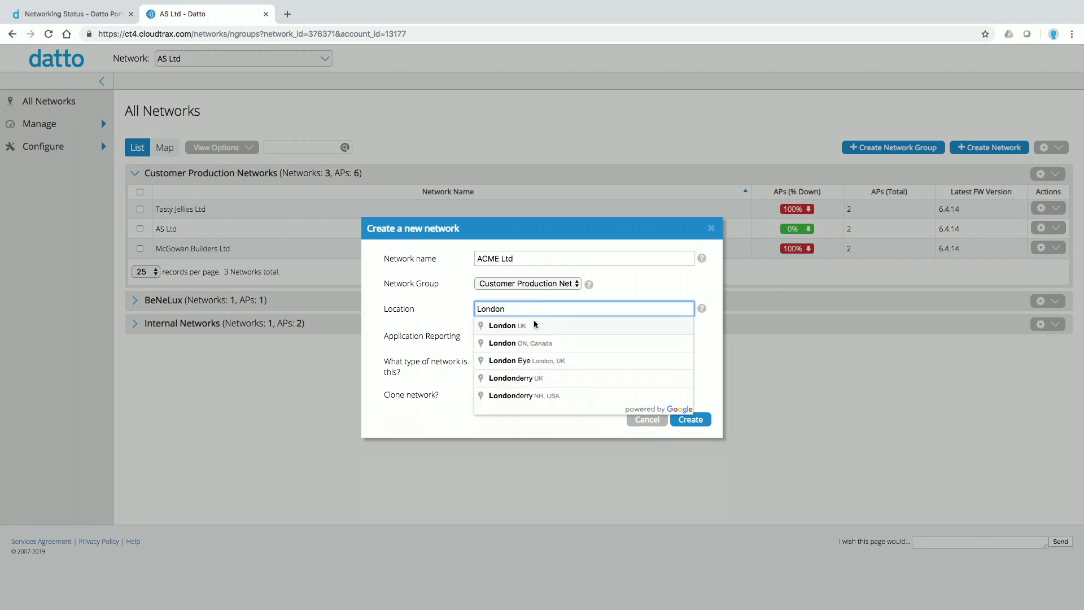
{"action": "left_click", "coordinate": [531, 320]}
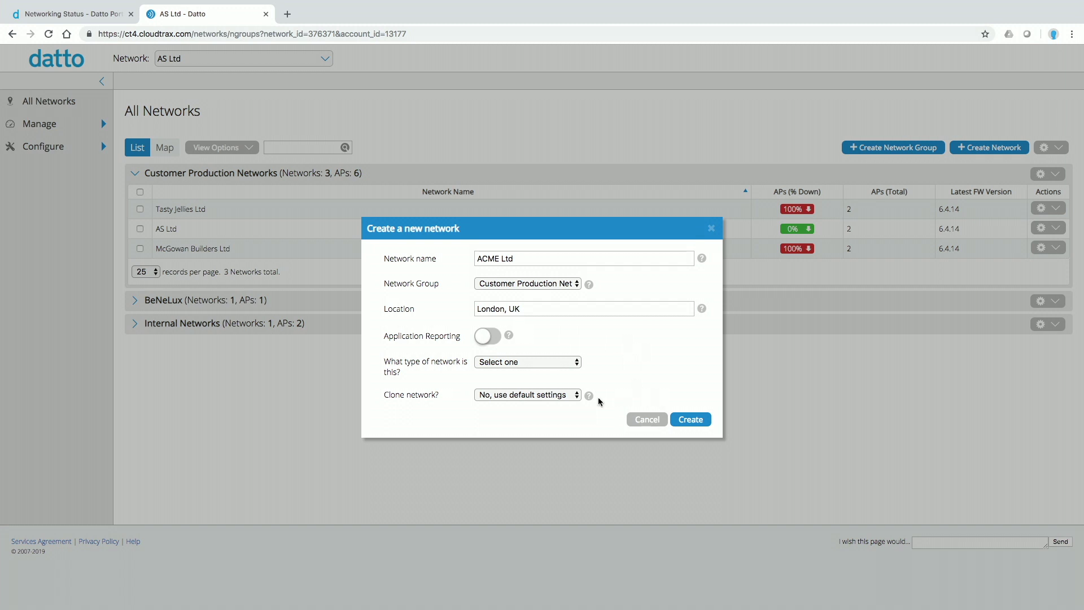
{"action": "left_click", "coordinate": [553, 398]}
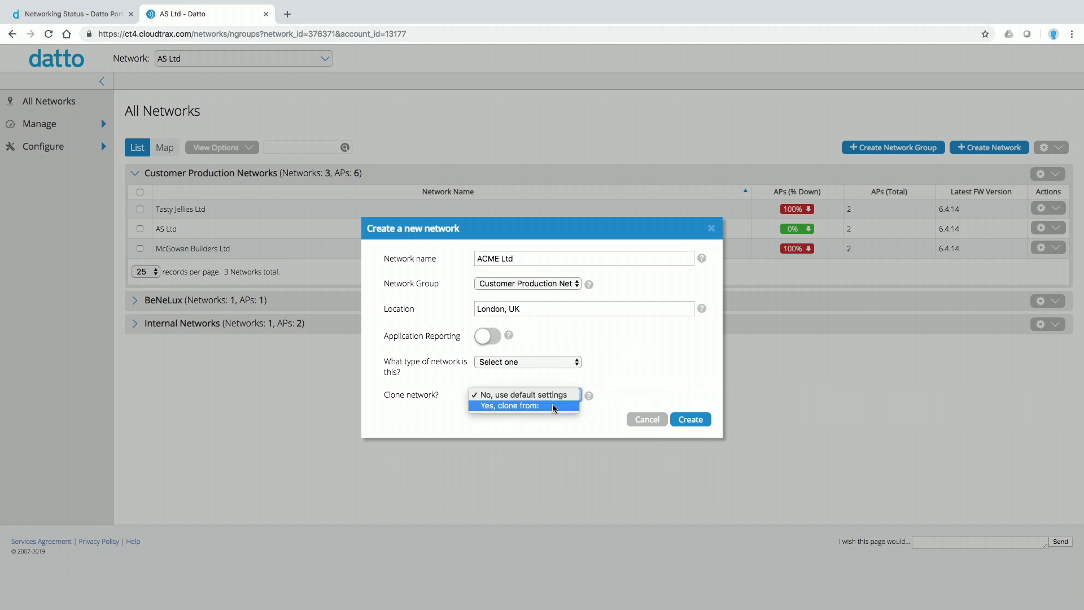
{"action": "left_click", "coordinate": [554, 407]}
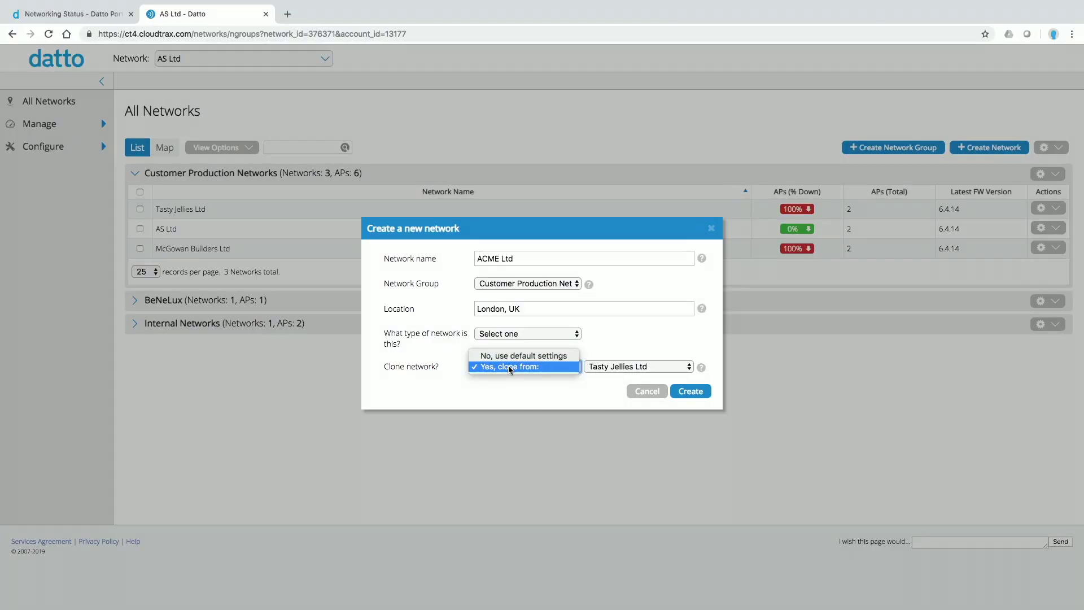
{"action": "left_click", "coordinate": [519, 357]}
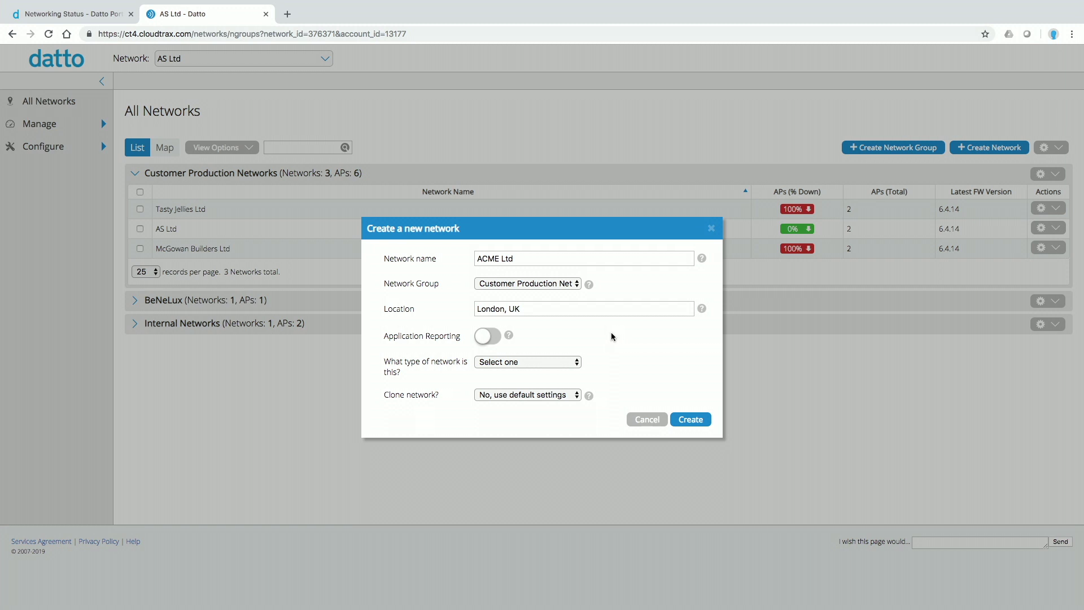
Step: Set the network type to Small or medium business and create the ACME Ltd network
{"action": "left_click", "coordinate": [690, 419]}
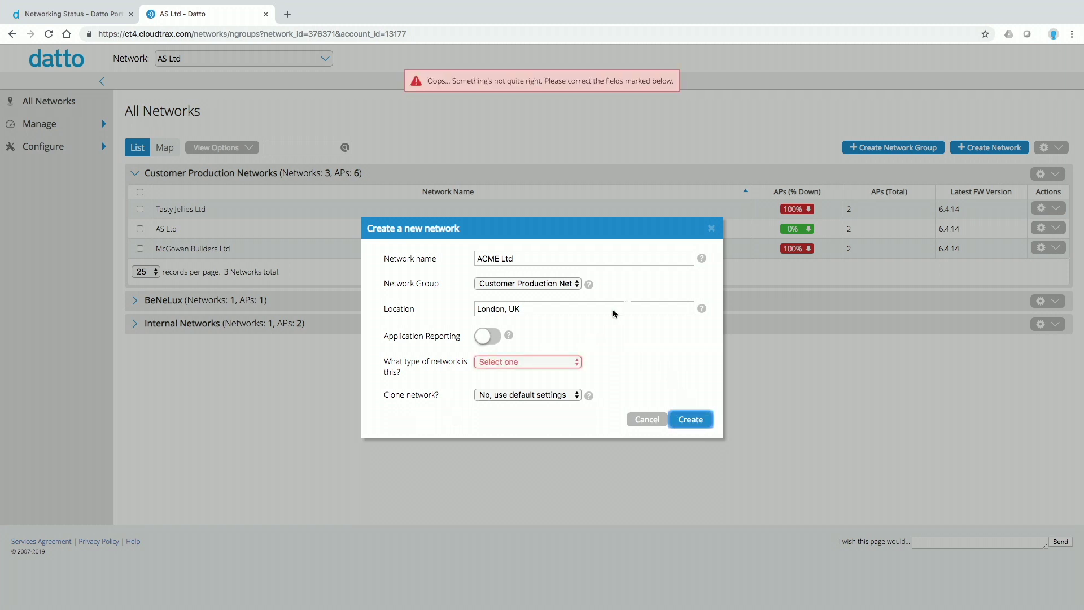
{"action": "left_click", "coordinate": [539, 366]}
{"action": "left_click", "coordinate": [648, 392]}
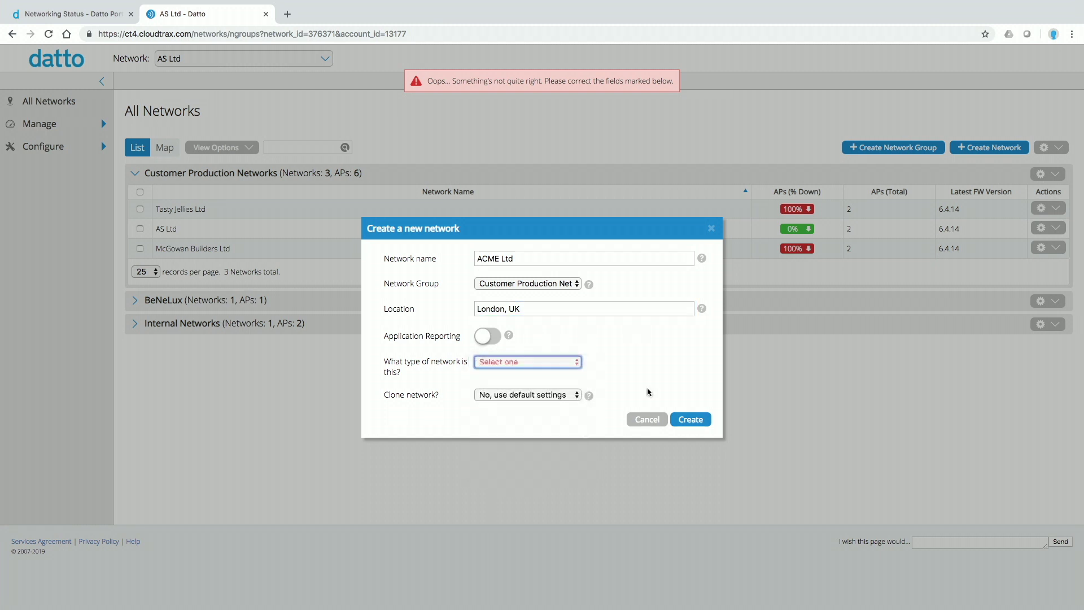
{"action": "left_click", "coordinate": [567, 361]}
{"action": "left_click", "coordinate": [563, 353]}
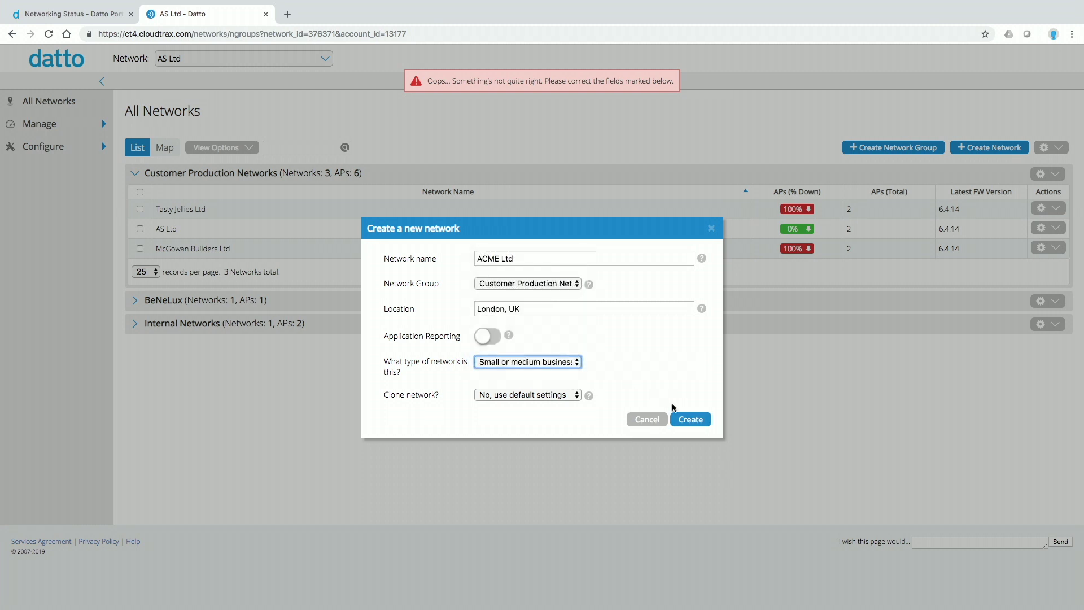
{"action": "left_click", "coordinate": [683, 419]}
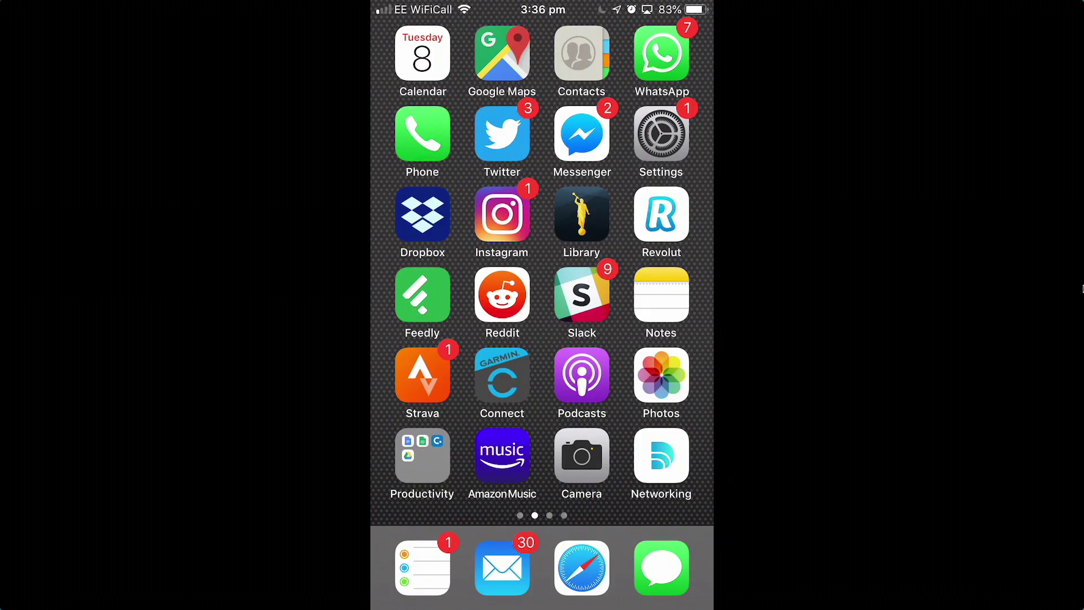
Step: Switch to the Networking app on the phone, find the ACME Ltd network and start adding a device
{"action": "left_click", "coordinate": [661, 455]}
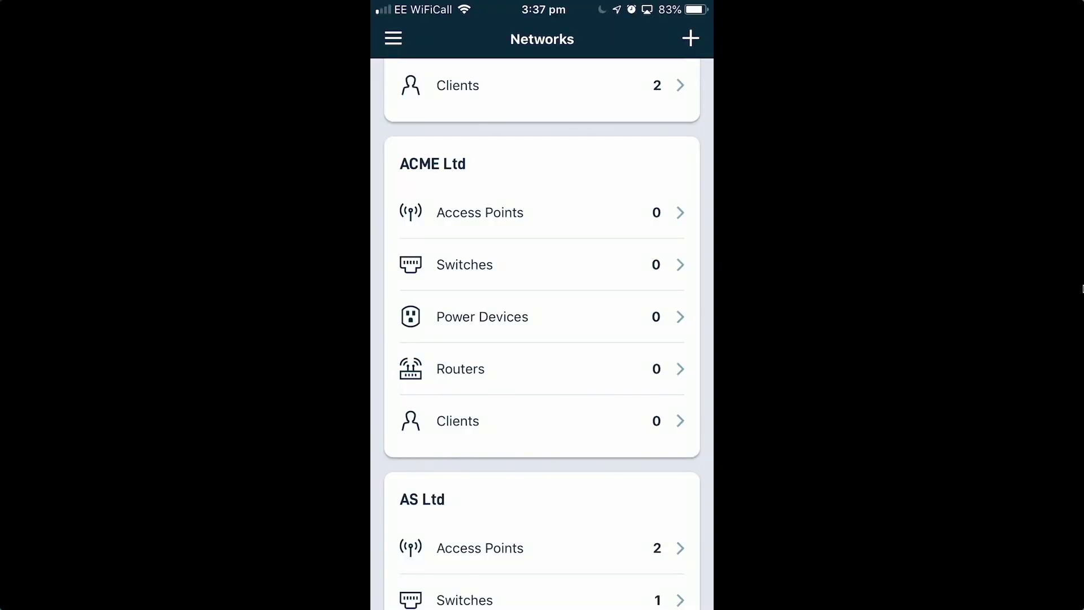
{"action": "scroll", "coordinate": [542, 333], "scroll_direction": "up", "scroll_amount": 2}
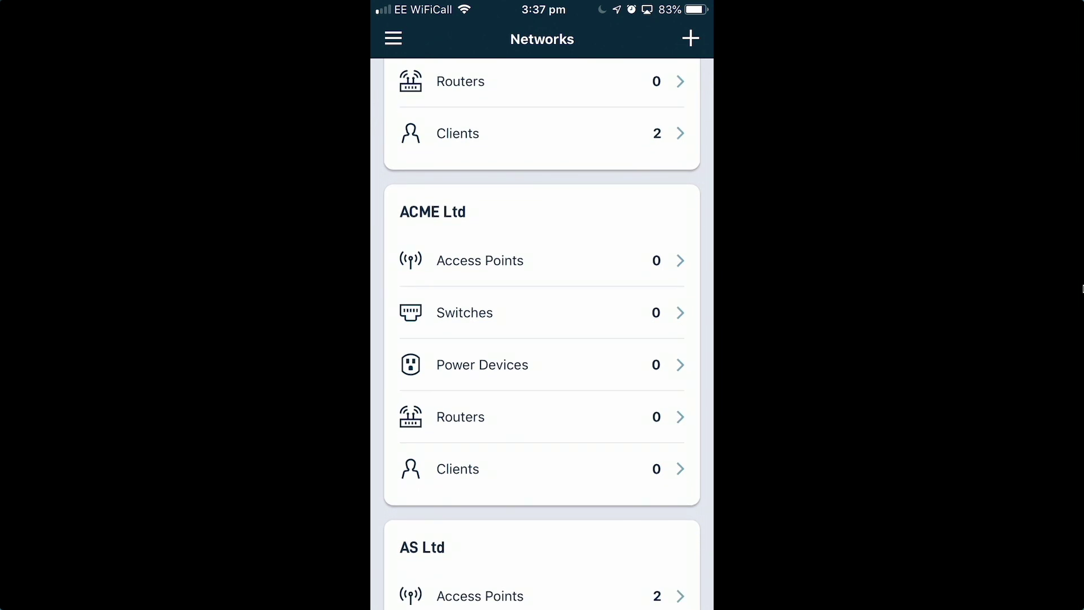
{"action": "left_click", "coordinate": [690, 38]}
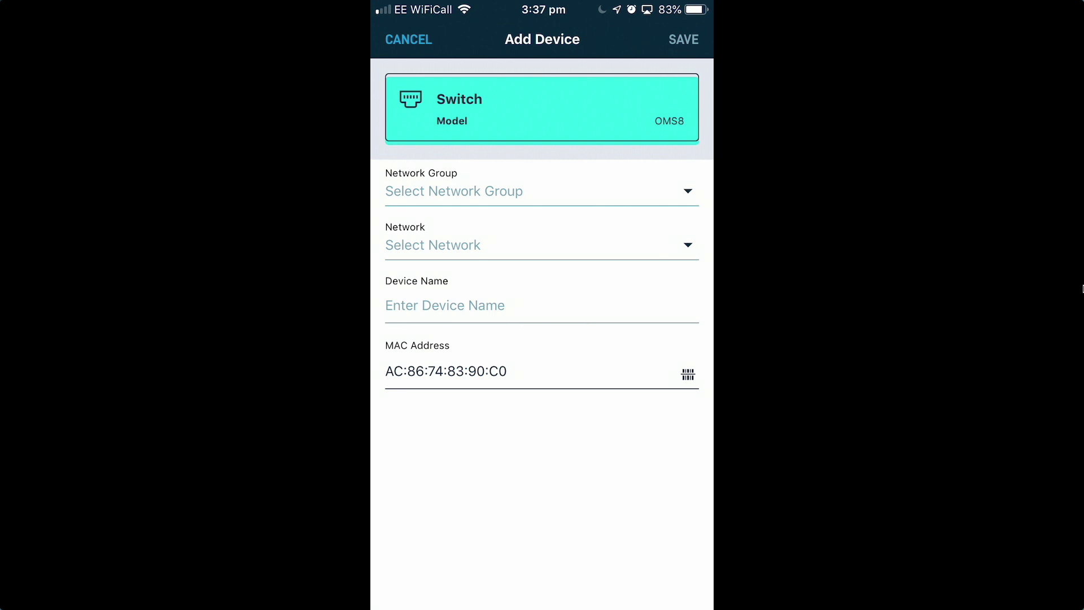
Step: Assign the switch to ACME Ltd in the Customer Production Networks group, name it eightport and save it
{"action": "left_click", "coordinate": [542, 191]}
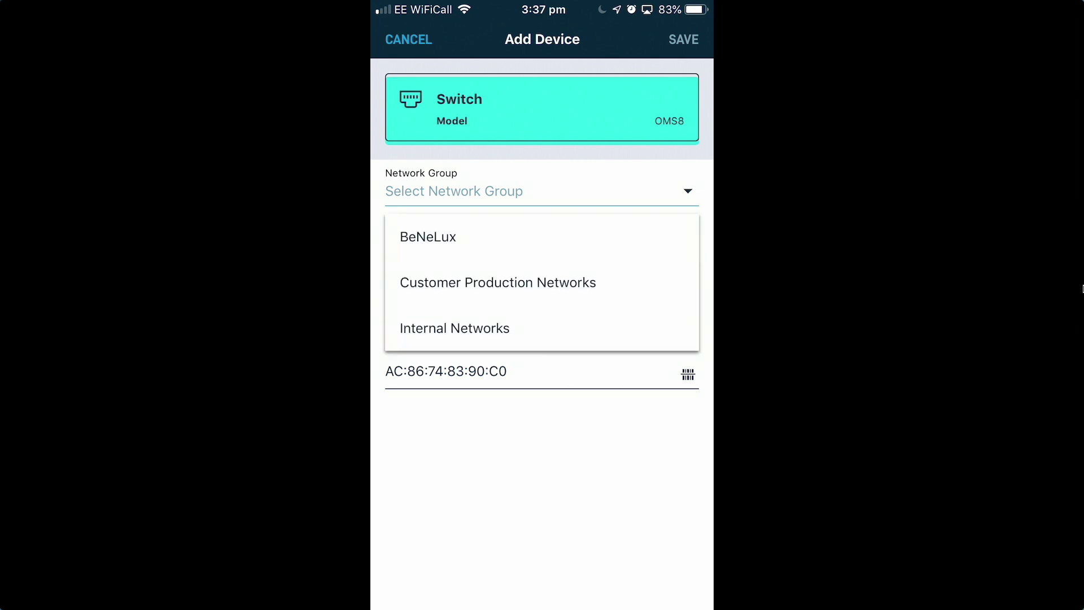
{"action": "left_click", "coordinate": [497, 283]}
{"action": "left_click", "coordinate": [543, 245]}
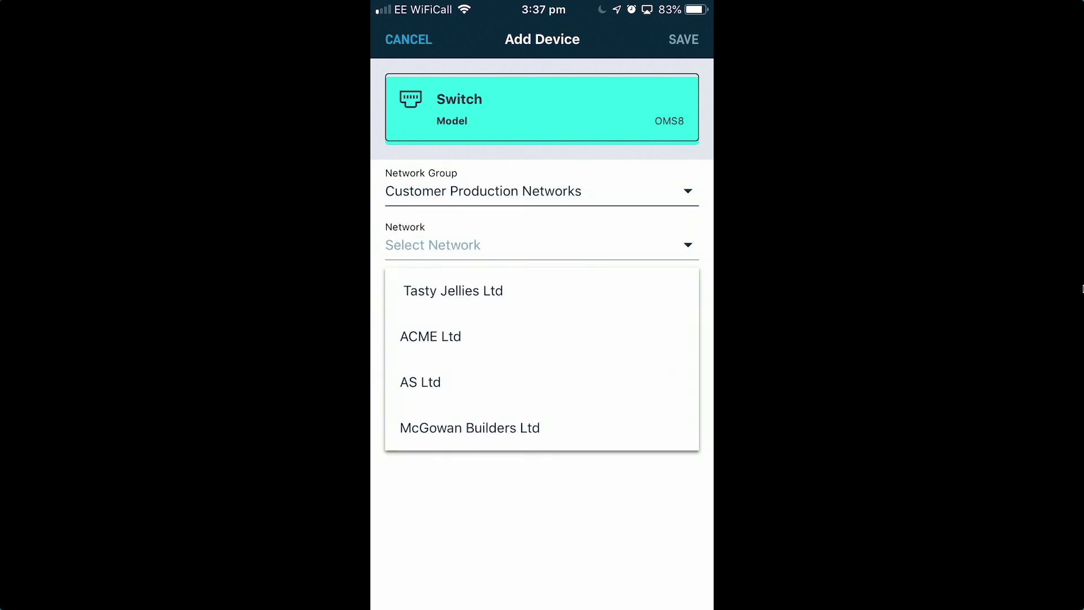
{"action": "left_click", "coordinate": [430, 337]}
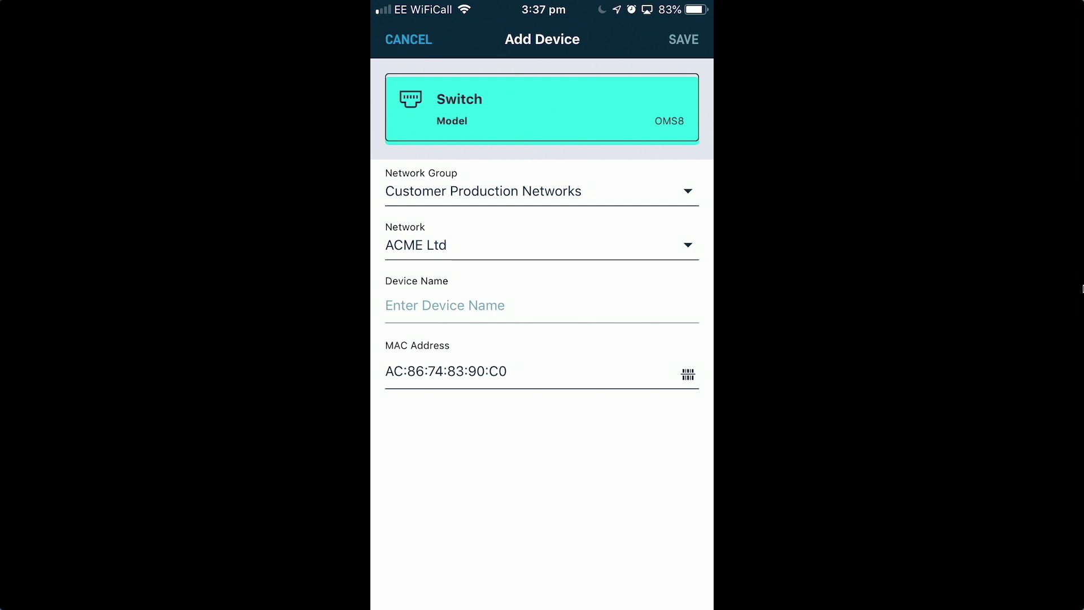
{"action": "left_click", "coordinate": [445, 305]}
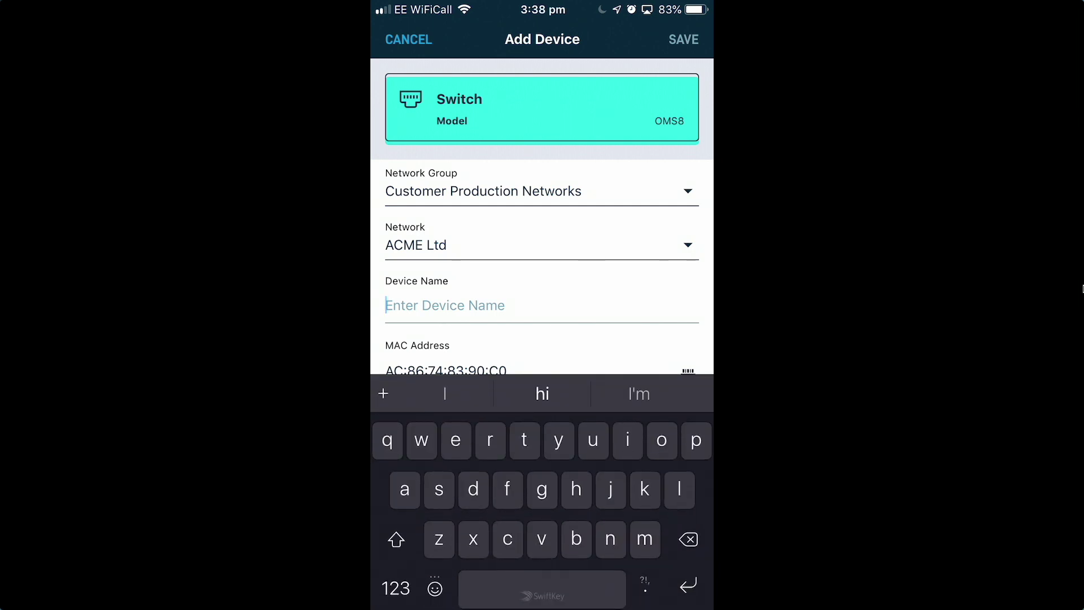
{"action": "type", "text": "eightport"}
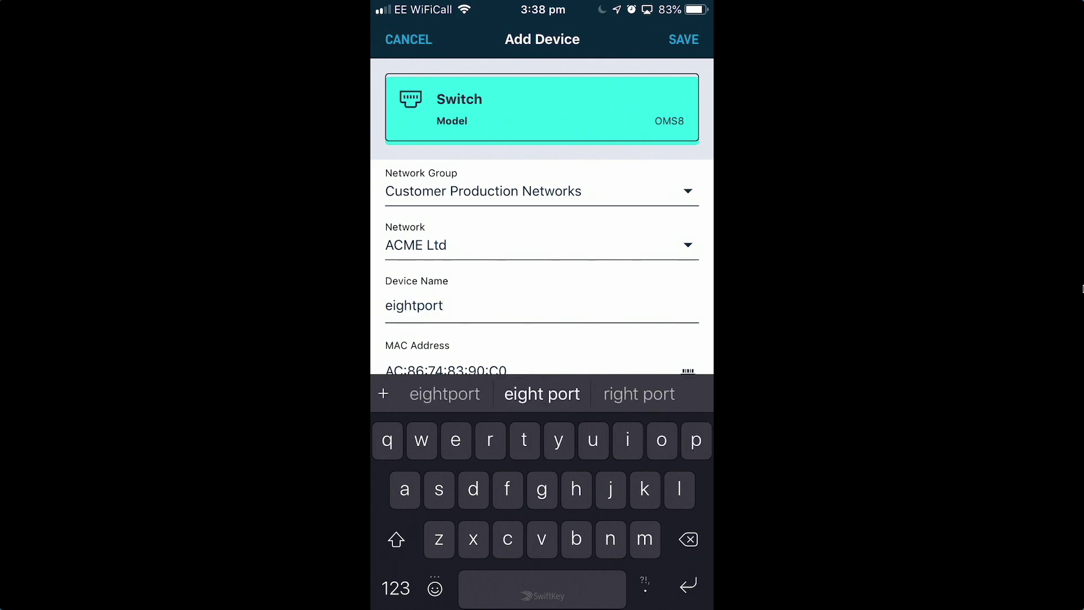
{"action": "left_click", "coordinate": [684, 39]}
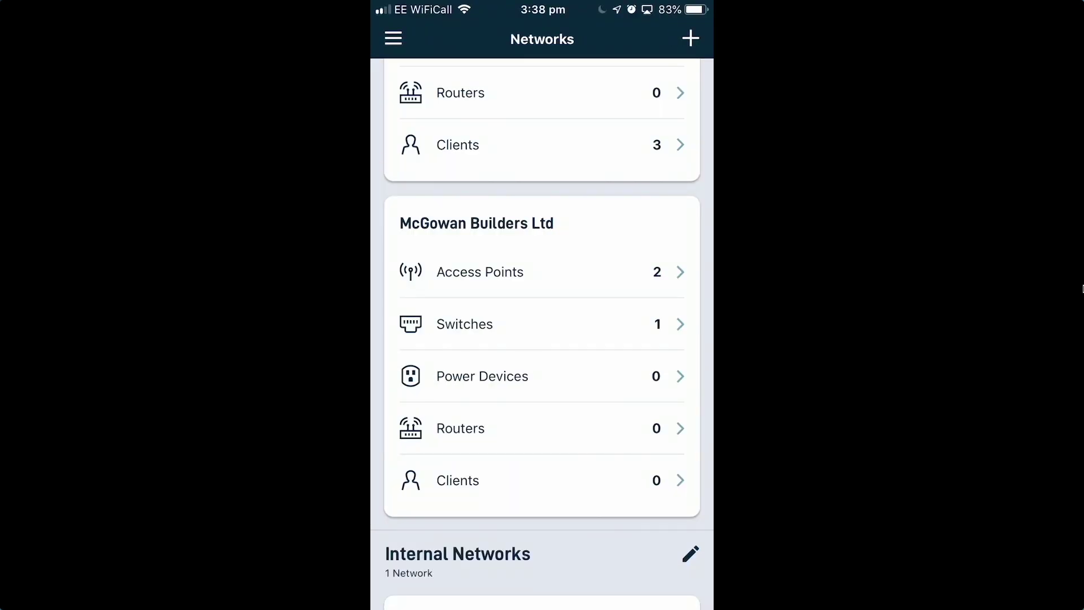
Step: Add the MP10-UK power device to ACME Ltd in Customer Production Networks, naming it MP10, and save it
{"action": "scroll", "coordinate": [542, 333], "scroll_direction": "up", "scroll_amount": 10}
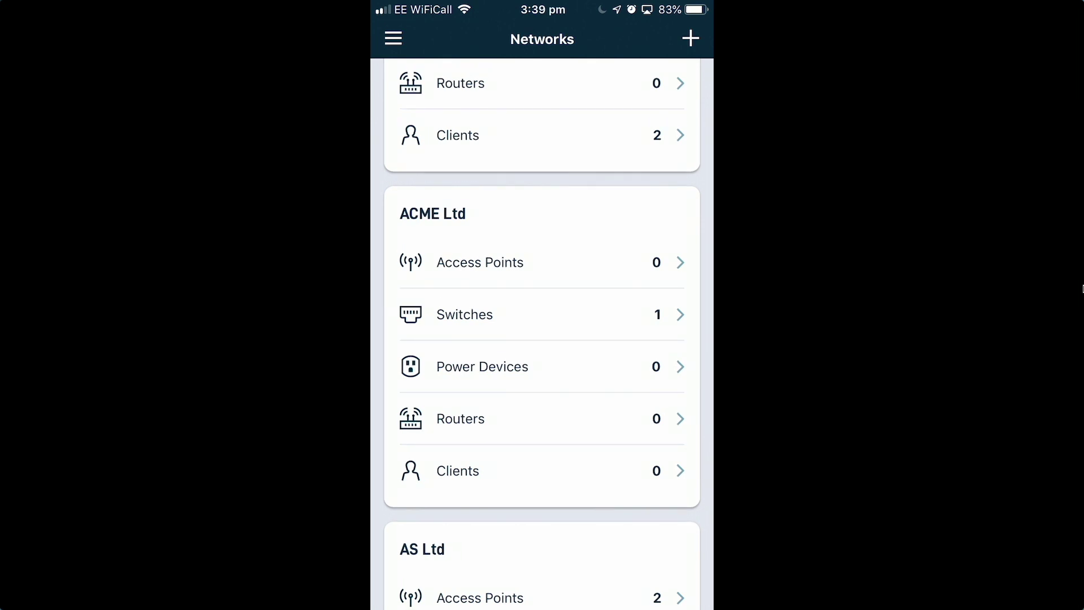
{"action": "left_click", "coordinate": [690, 39]}
{"action": "left_click", "coordinate": [542, 517]}
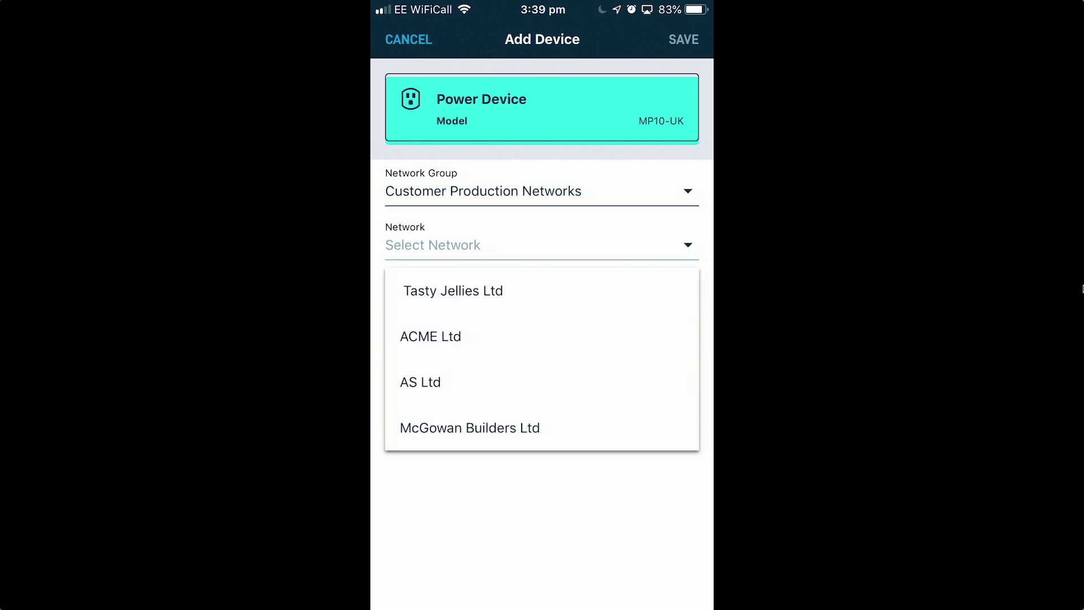
{"action": "type", "text": "m"}
{"action": "key", "text": "BackSpace"}
{"action": "type", "text": "MP10"}
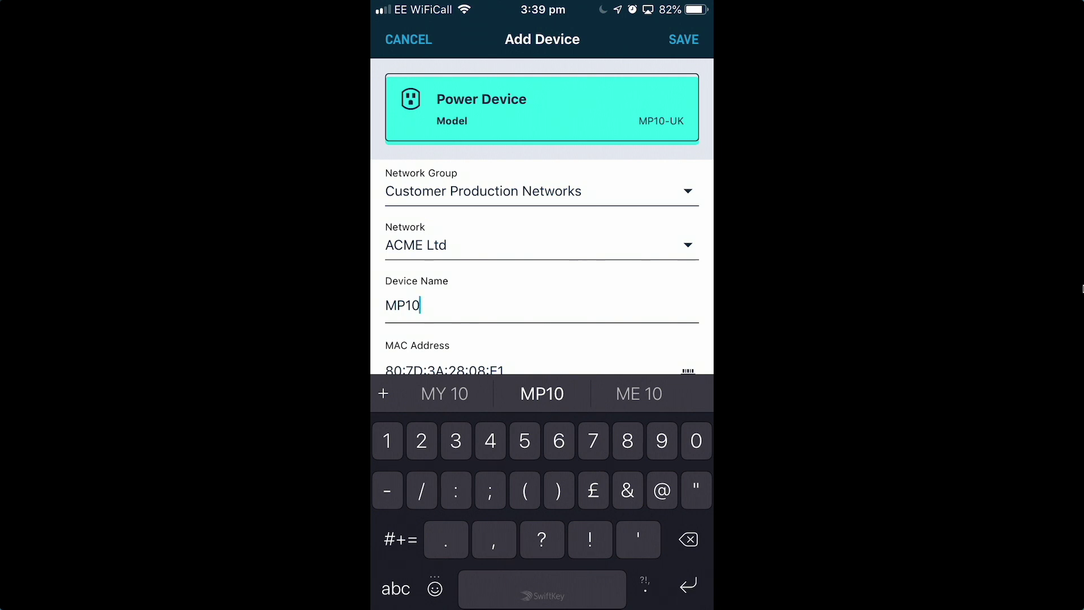
{"action": "left_click", "coordinate": [684, 39]}
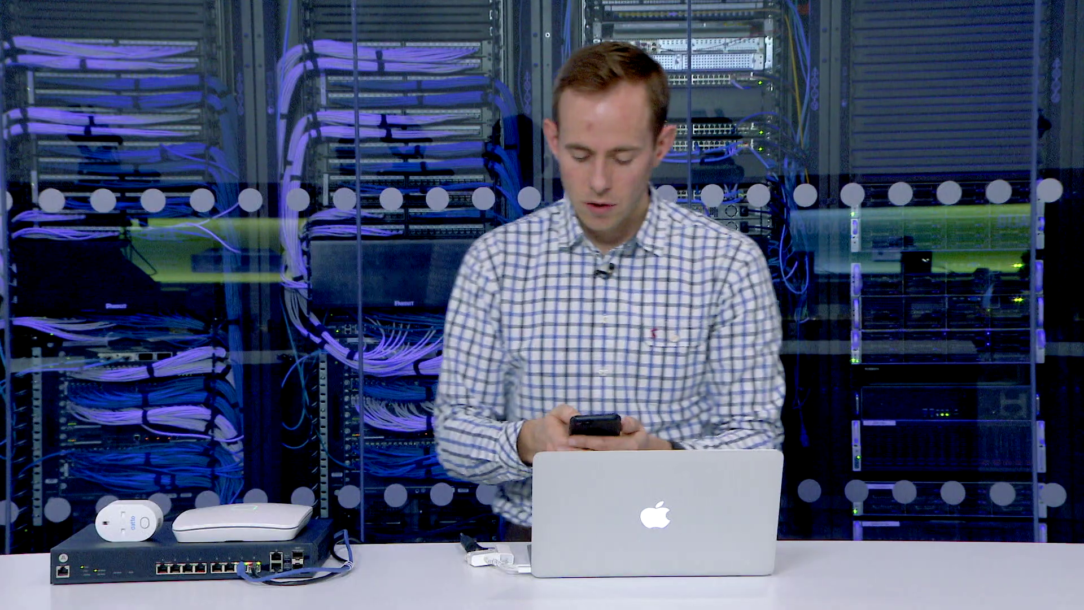
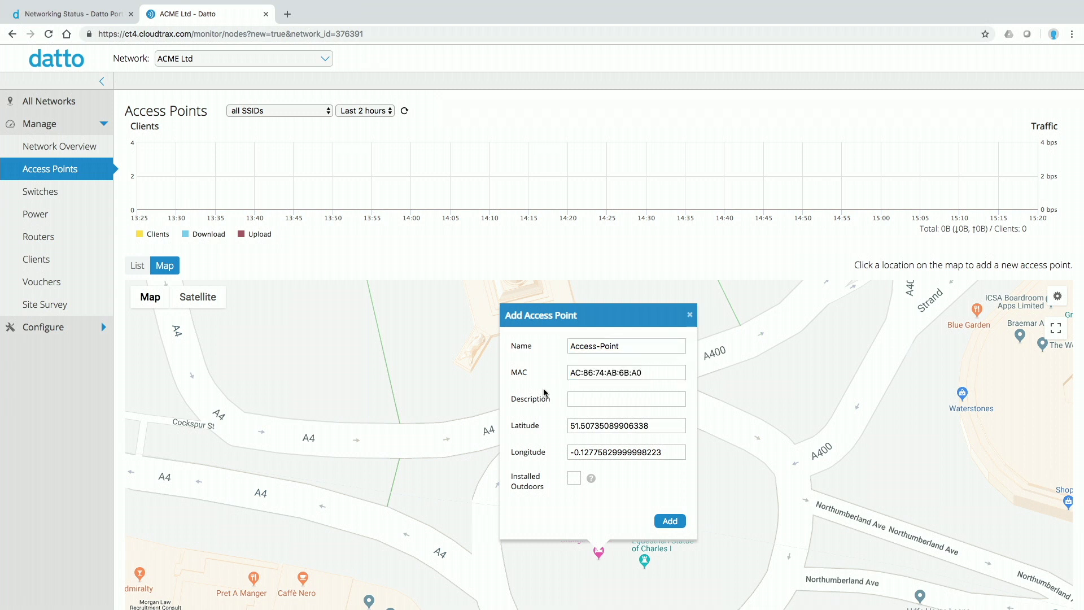
Step: Switch to the browser, add the access point named Access-Point to the ACME Ltd network and show the access points as a list
{"action": "left_click", "coordinate": [667, 518]}
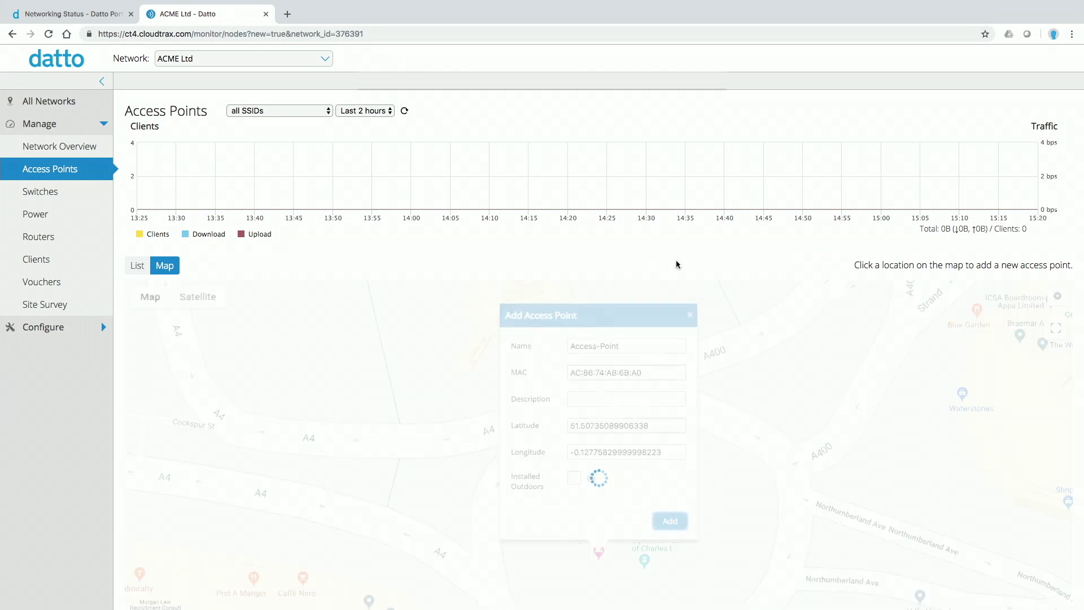
{"action": "left_click", "coordinate": [141, 264]}
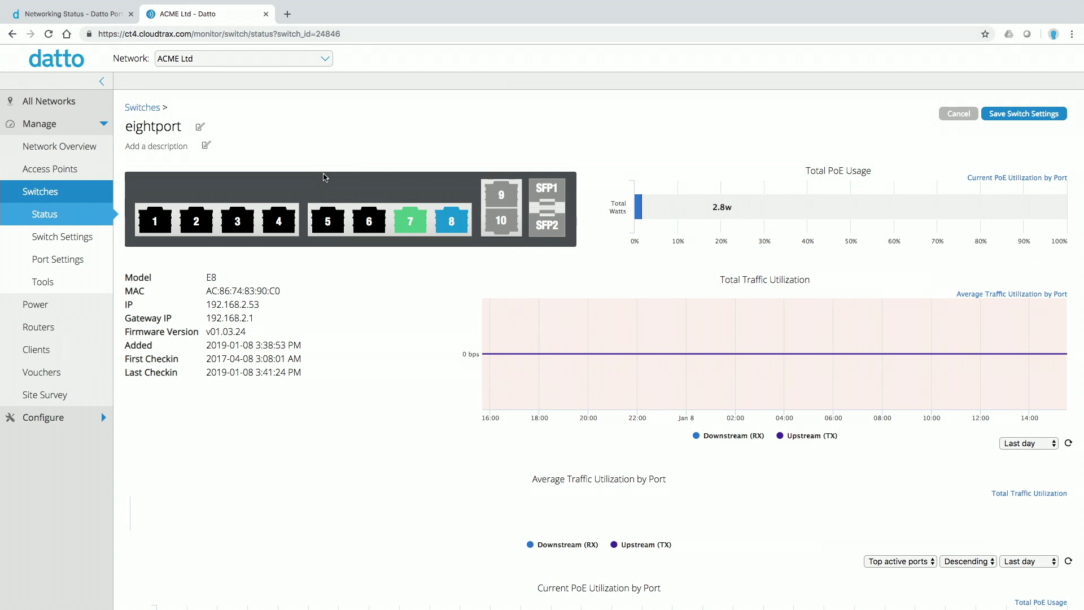
Step: Open the port settings of the eightport switch and check the quick options offered for port 6
{"action": "left_click", "coordinate": [57, 260]}
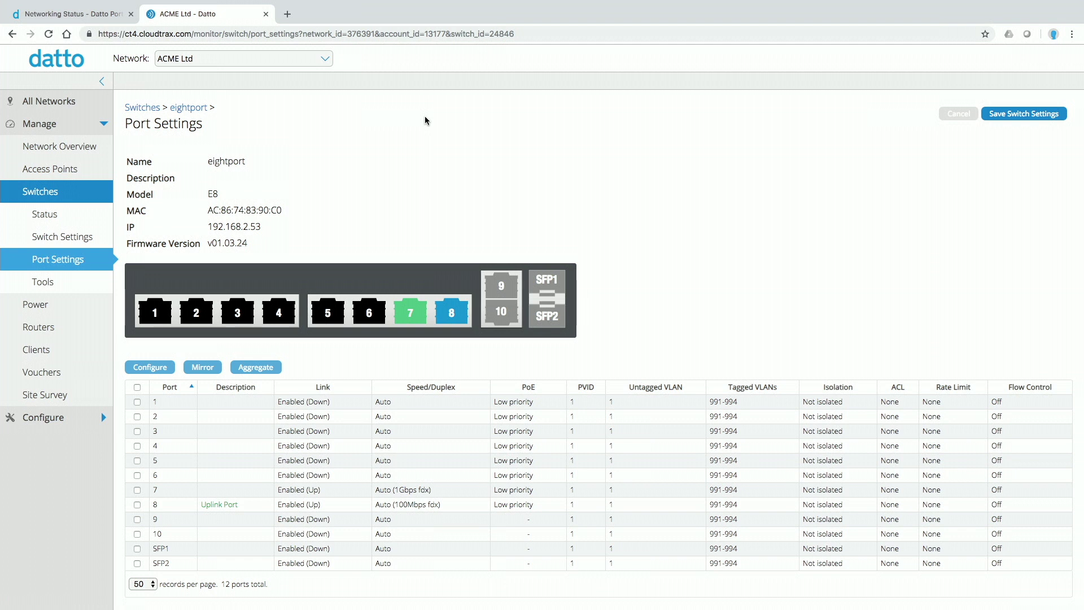
{"action": "left_click", "coordinate": [365, 309]}
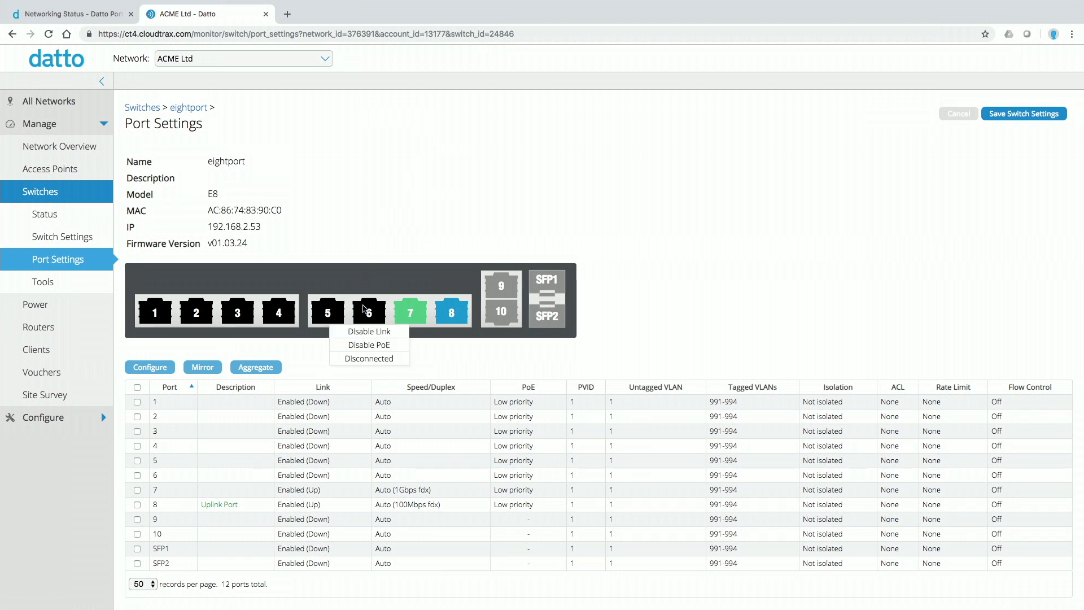
{"action": "left_click", "coordinate": [459, 213]}
{"action": "scroll", "coordinate": [443, 219], "scroll_direction": "down", "scroll_amount": 3}
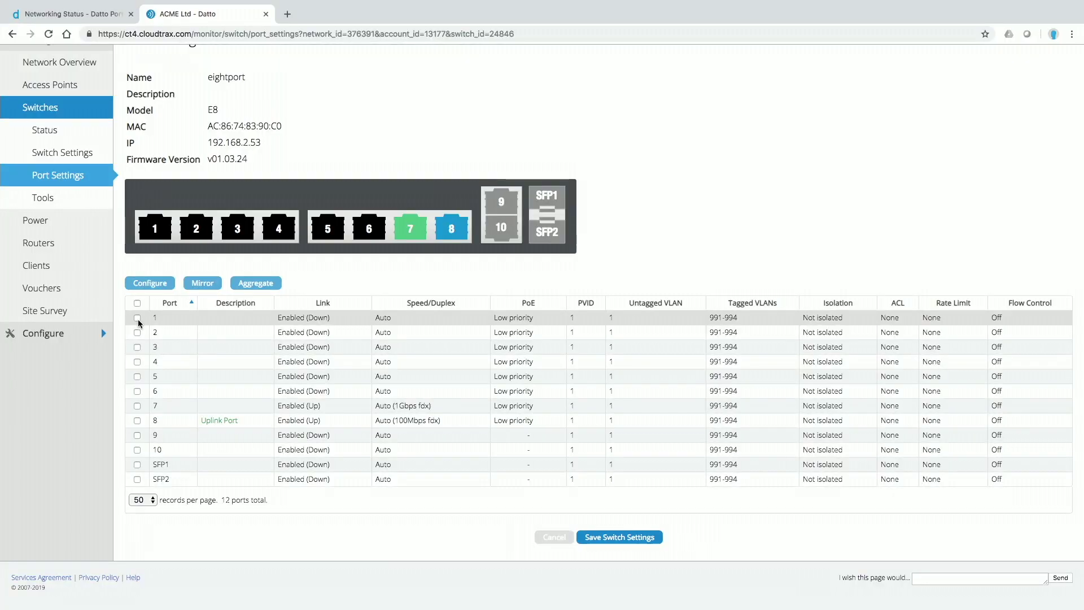
Step: Aggregate ports 1 and 2 of the eightport switch and save the switch settings
{"action": "left_click", "coordinate": [138, 319]}
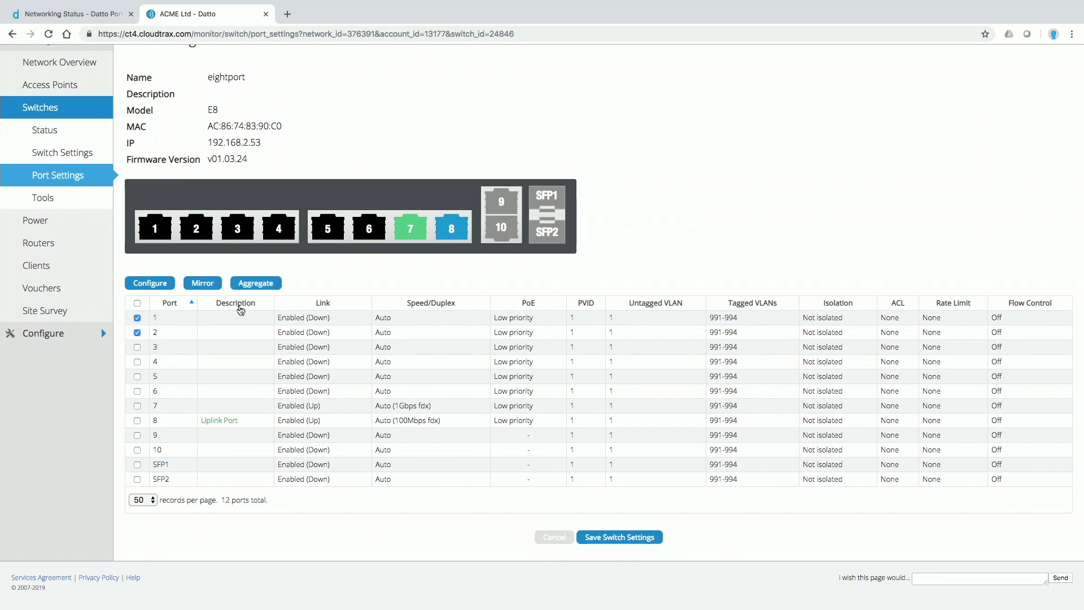
{"action": "left_click", "coordinate": [260, 283]}
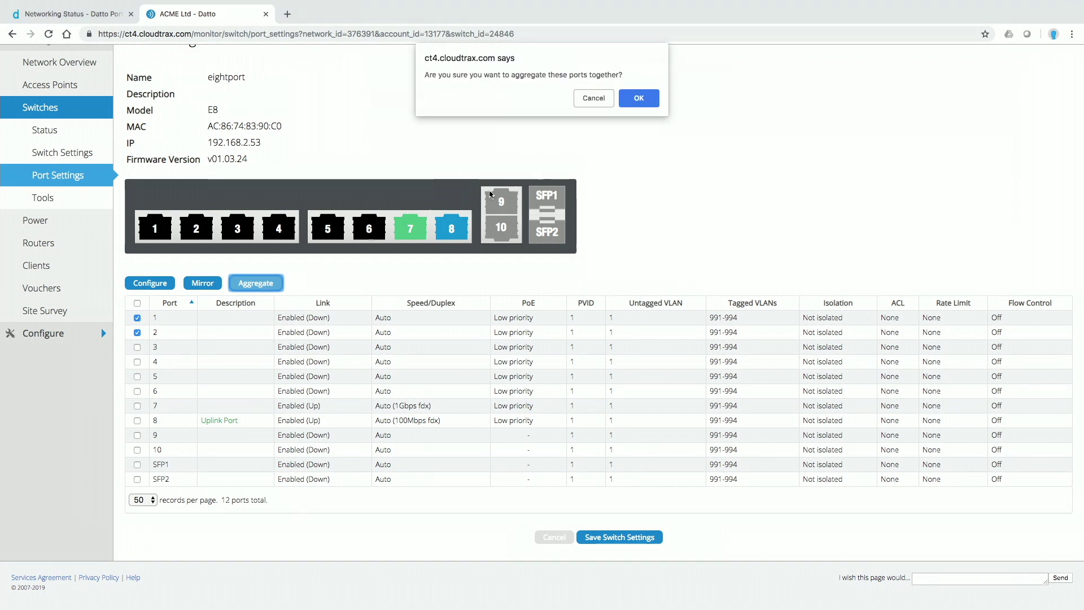
{"action": "left_click", "coordinate": [639, 99]}
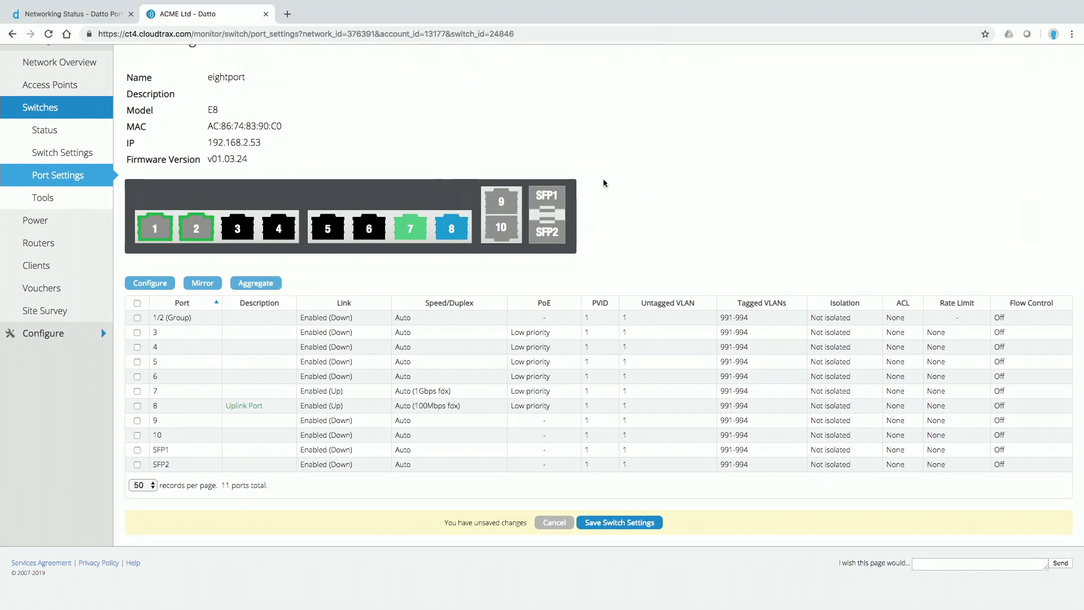
{"action": "left_click", "coordinate": [623, 525]}
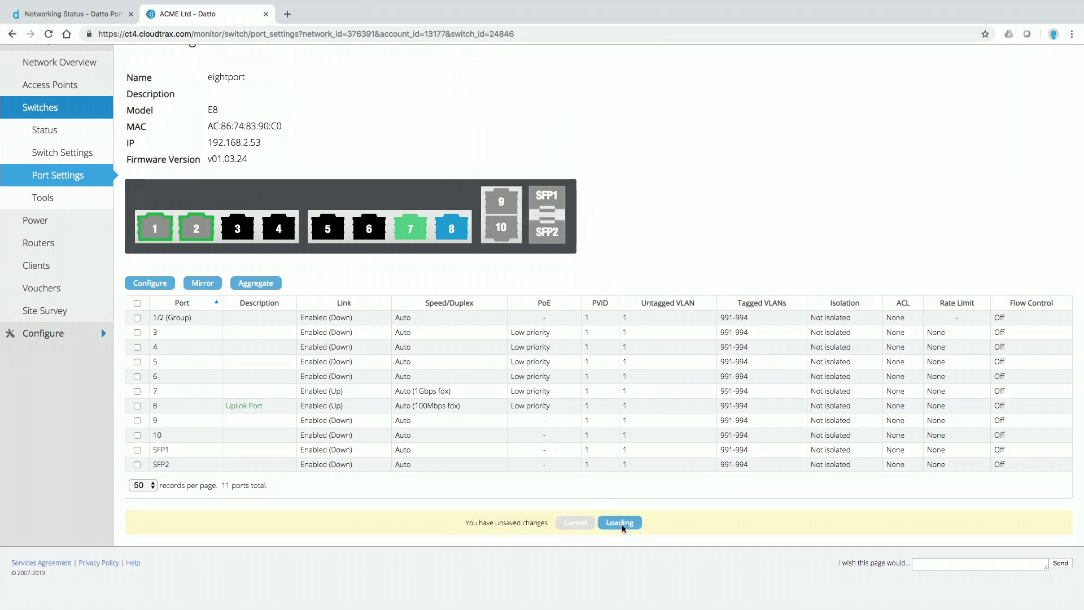